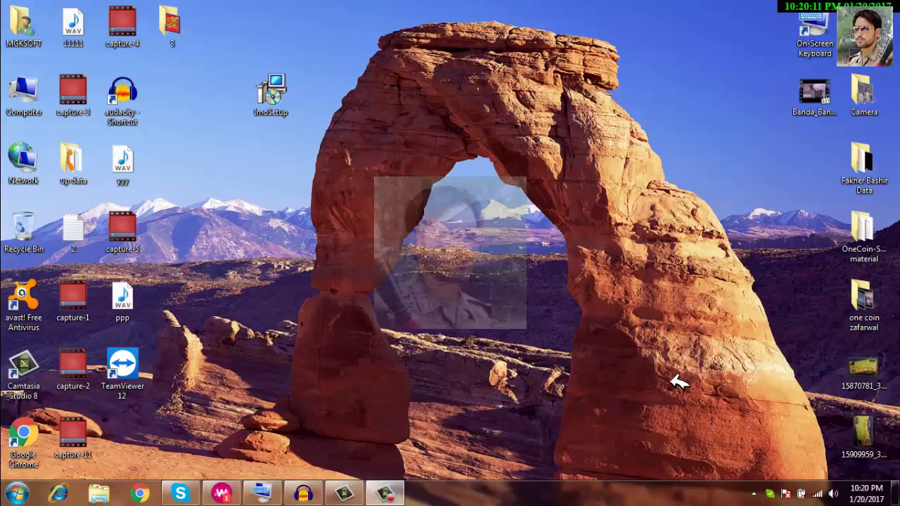
pyautogui.rightClick(558, 213)
pyautogui.click(594, 251)
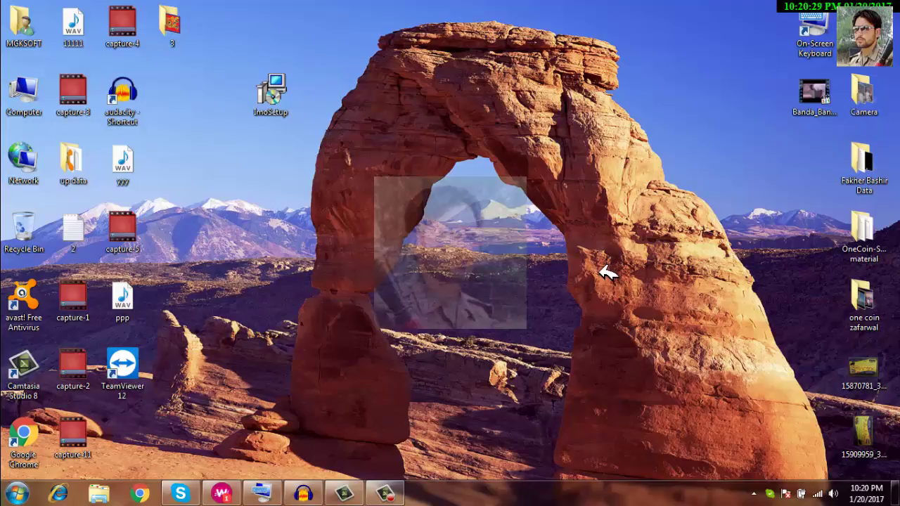
pyautogui.rightClick(532, 217)
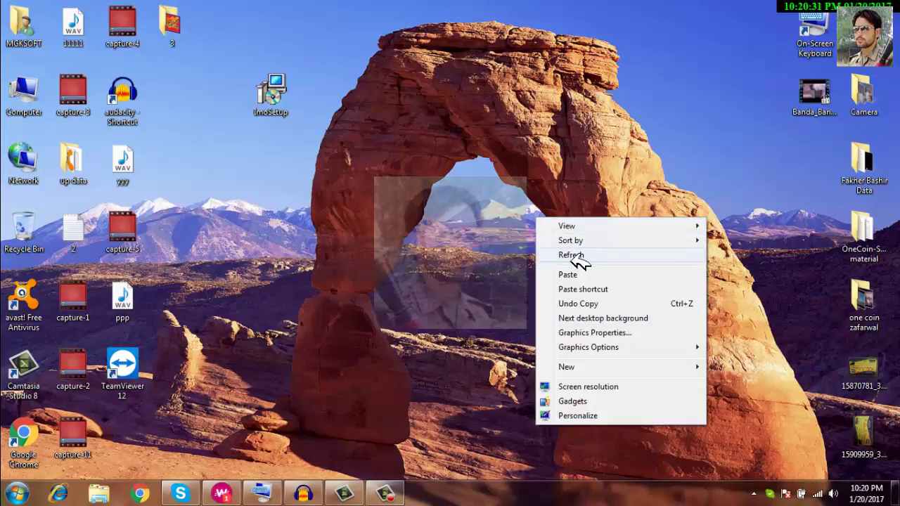
pyautogui.click(574, 256)
pyautogui.rightClick(495, 201)
pyautogui.click(532, 240)
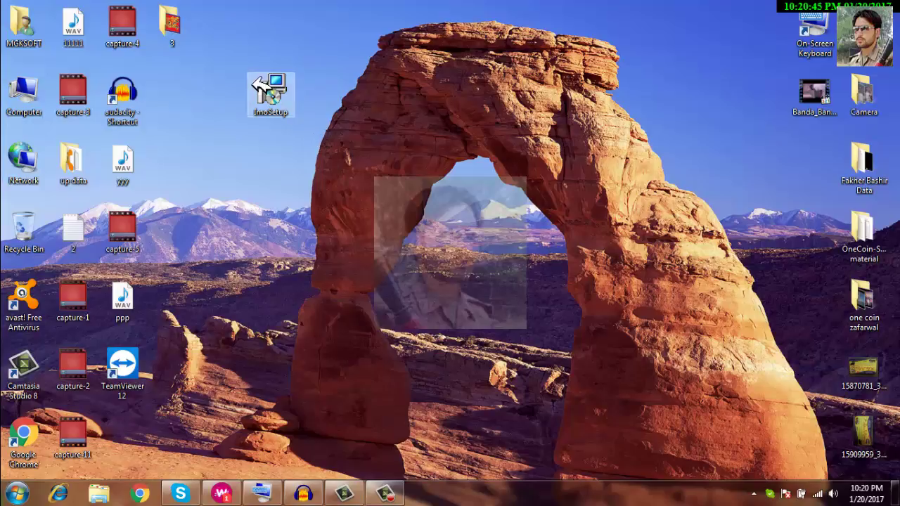
# Install Imo Messenger from the desktop's ImoSetup file, accepting the license agreement and launching the messenger on finish.
pyautogui.moveTo(271, 90); pyautogui.dragTo(235, 92)
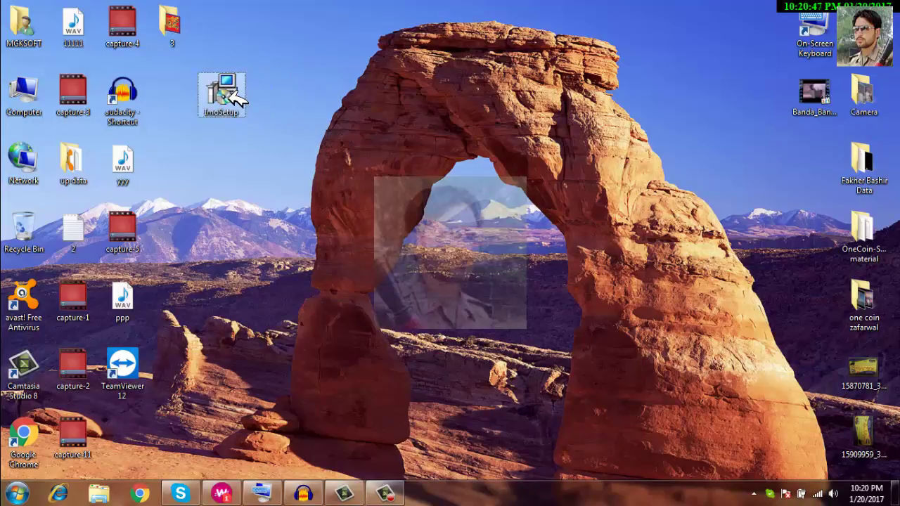
pyautogui.doubleClick(237, 98)
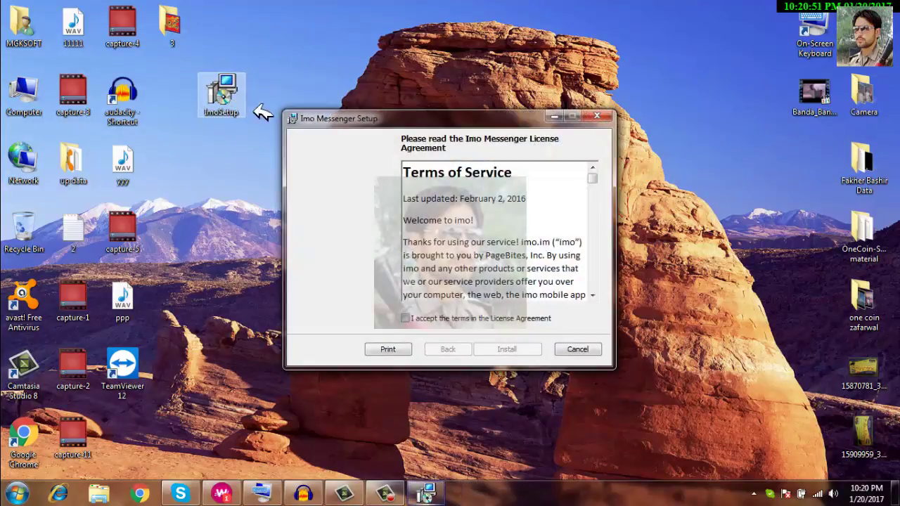
pyautogui.click(431, 318)
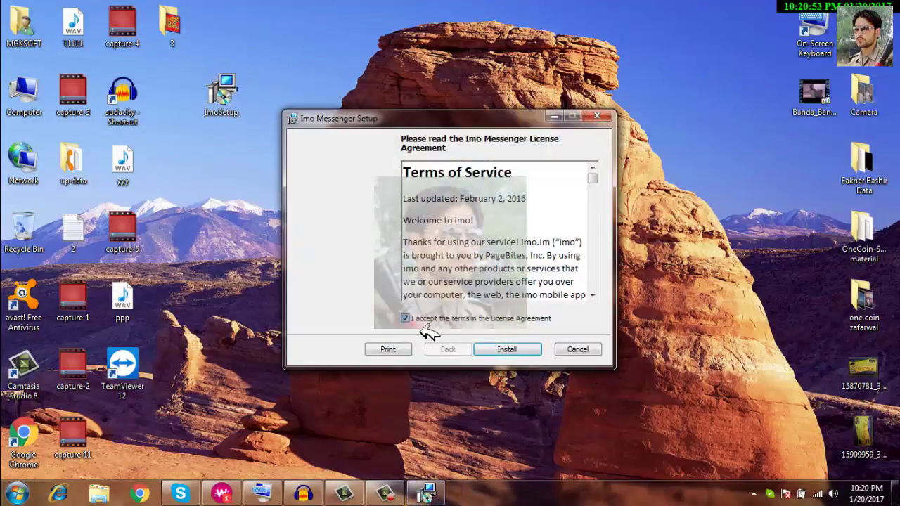
pyautogui.click(508, 352)
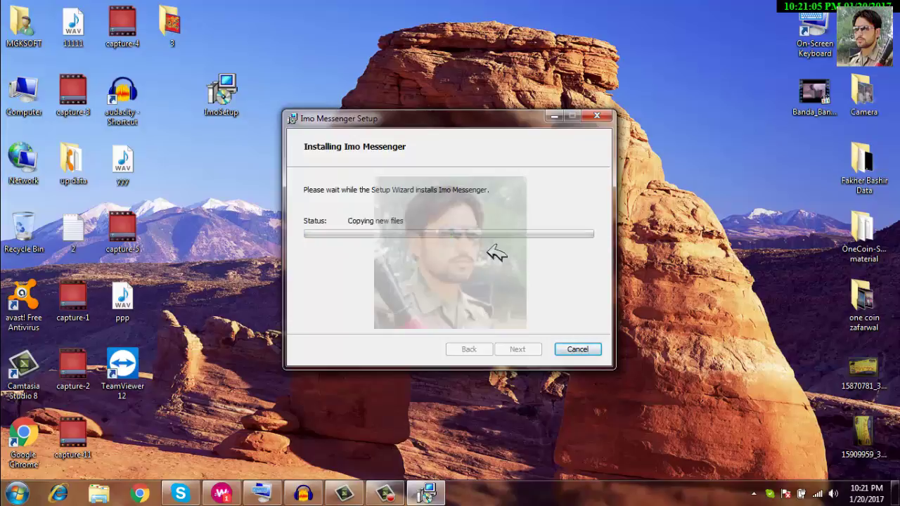
pyautogui.moveTo(444, 120); pyautogui.dragTo(465, 54)
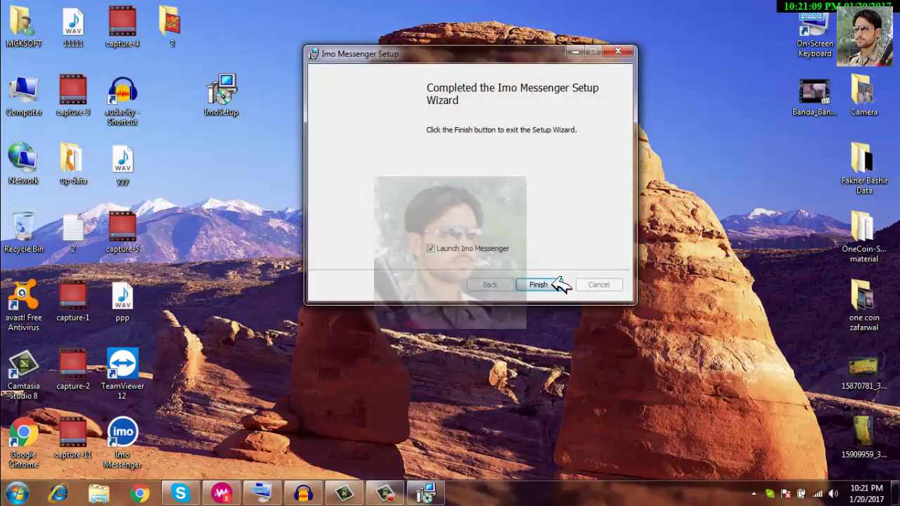
pyautogui.click(556, 282)
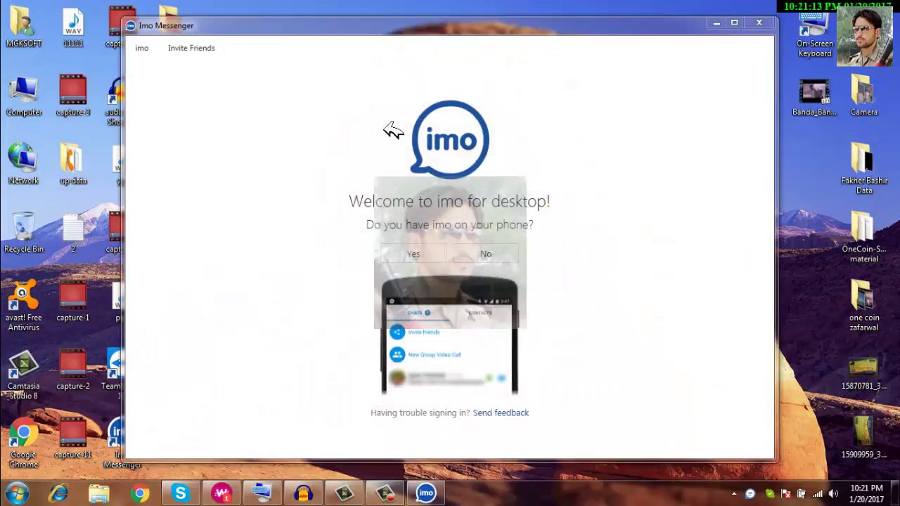
# Confirm that imo is on the phone and set the sign-in country to Pakistan using the On-Screen Keyboard.
pyautogui.moveTo(411, 31); pyautogui.dragTo(450, 40)
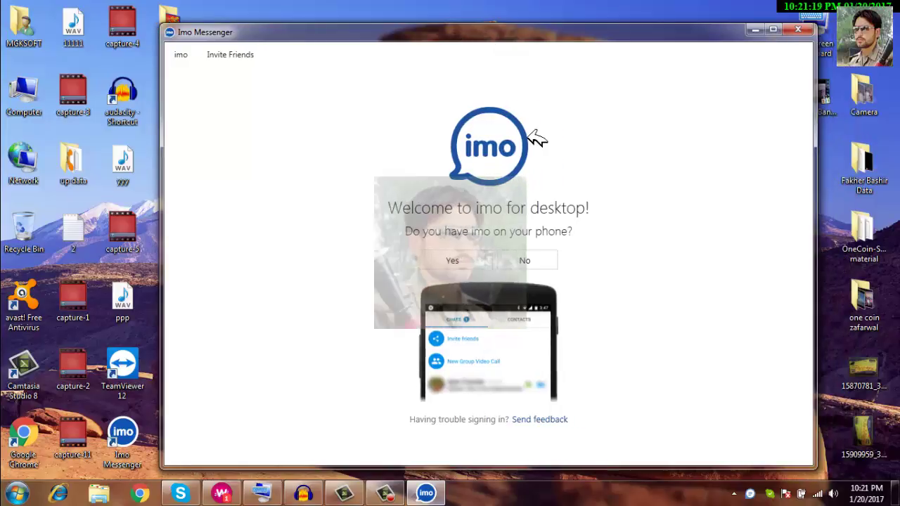
pyautogui.click(464, 264)
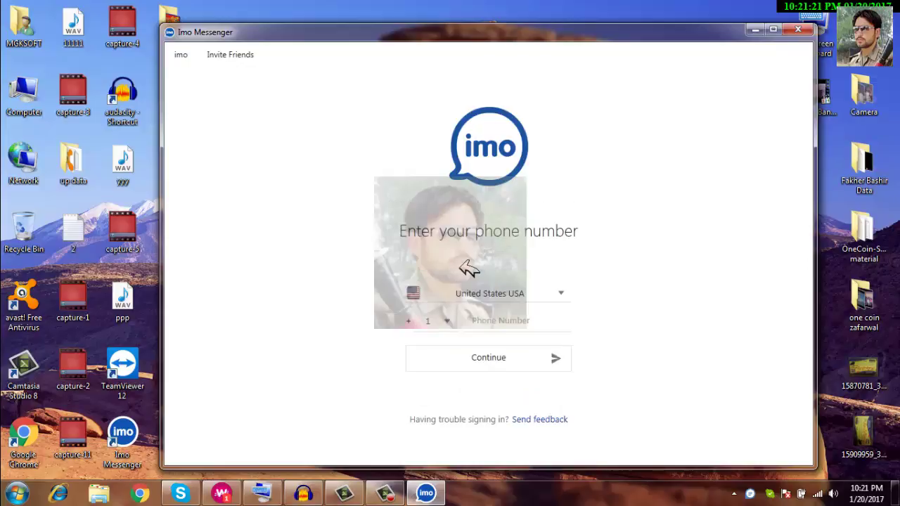
pyautogui.click(559, 294)
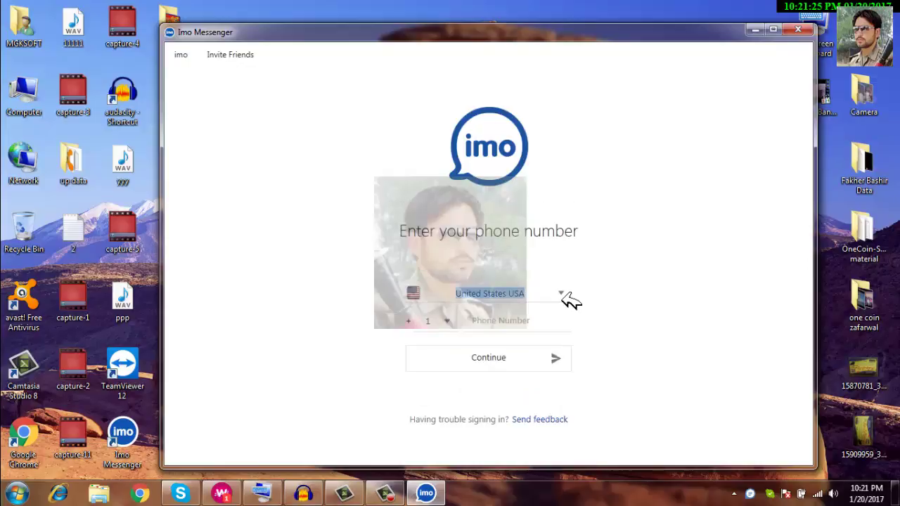
pyautogui.click(563, 295)
pyautogui.scroll(-3, 520, 345)
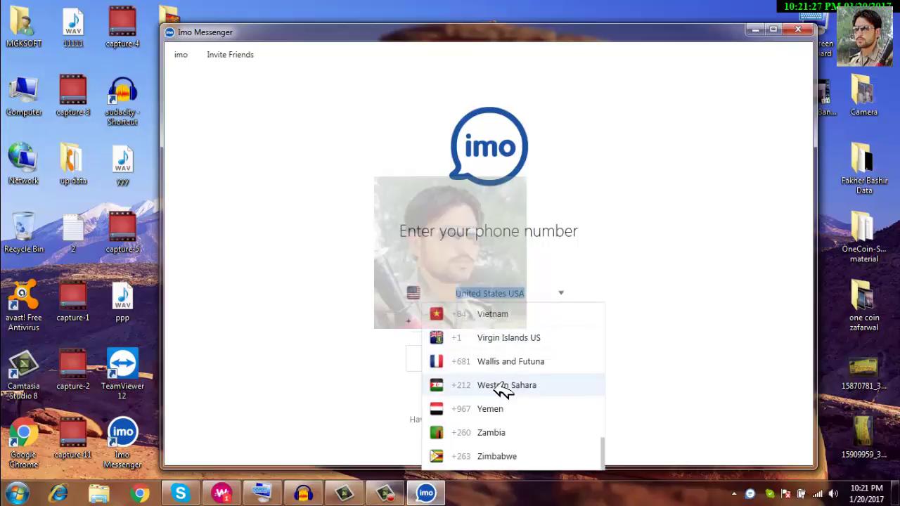
pyautogui.click(261, 494)
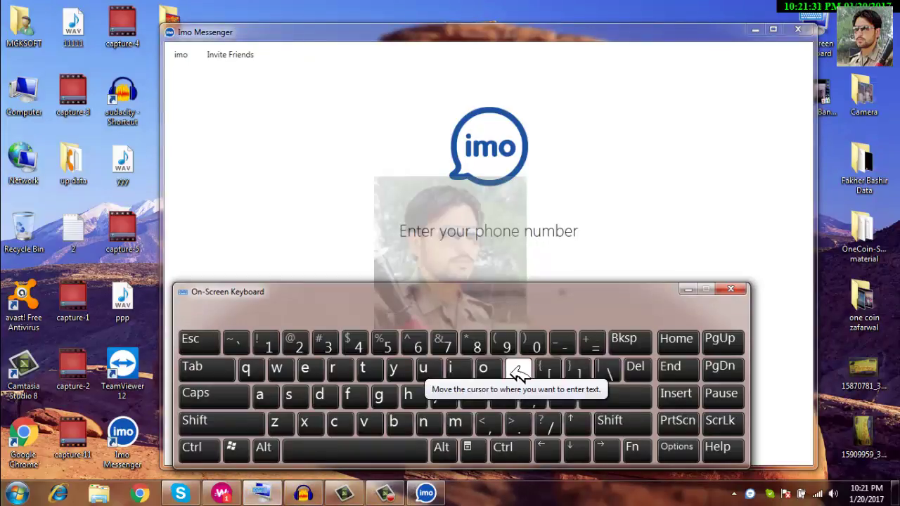
pyautogui.moveTo(546, 309); pyautogui.dragTo(572, 377)
pyautogui.click(564, 304)
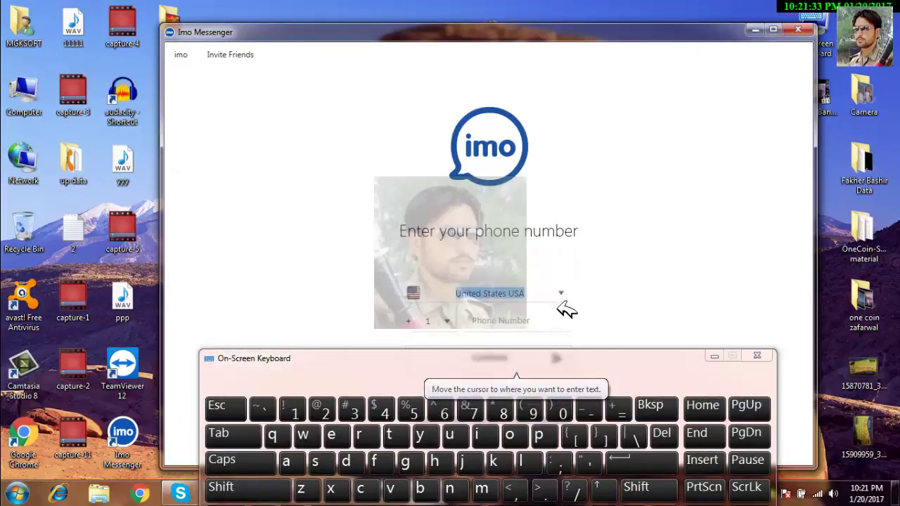
pyautogui.moveTo(649, 374); pyautogui.dragTo(657, 44)
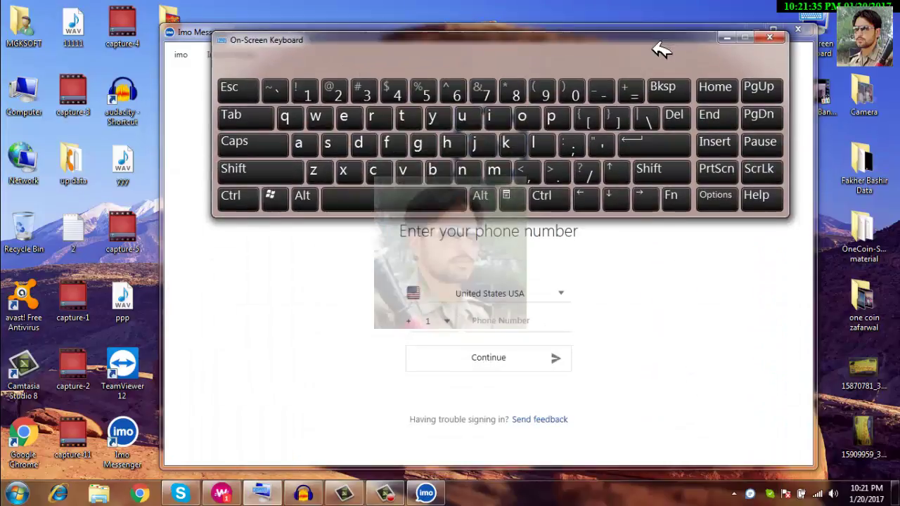
pyautogui.click(566, 294)
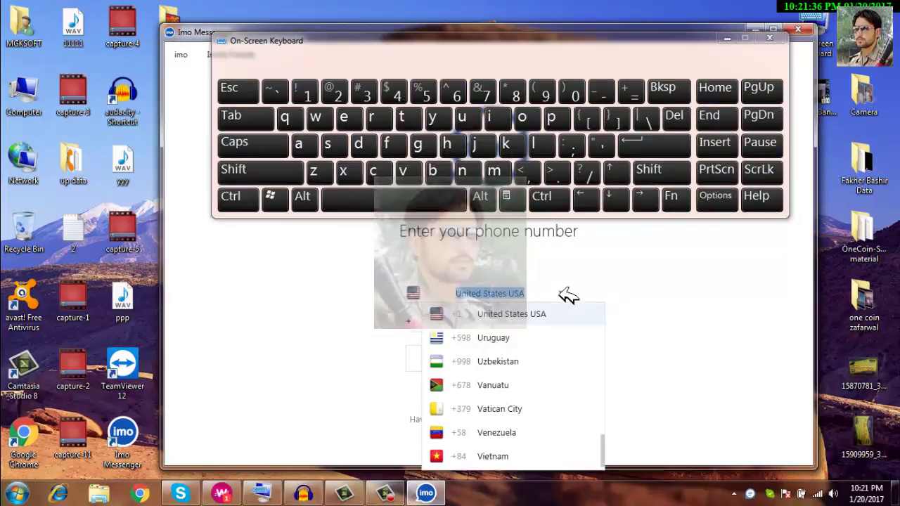
pyautogui.click(552, 118)
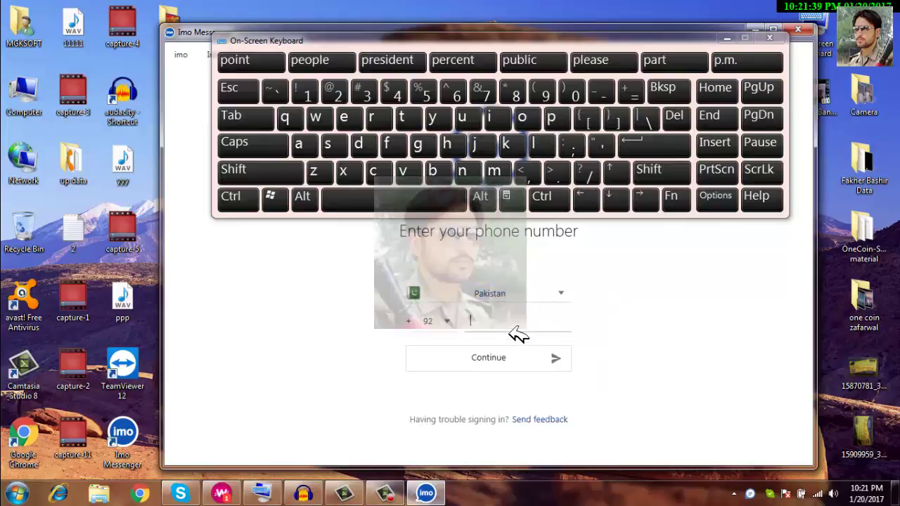
# Enter the account's phone number with the On-Screen Keyboard and continue to verification.
pyautogui.click(465, 318)
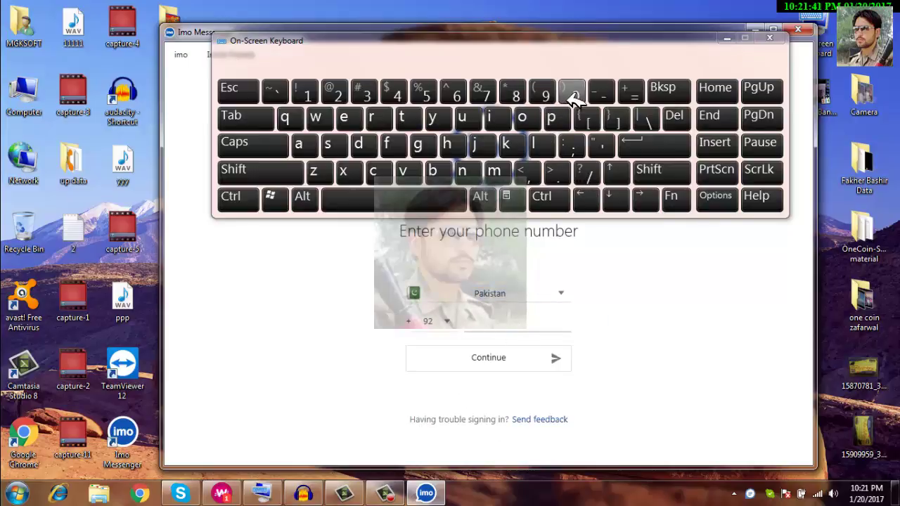
pyautogui.click(366, 92)
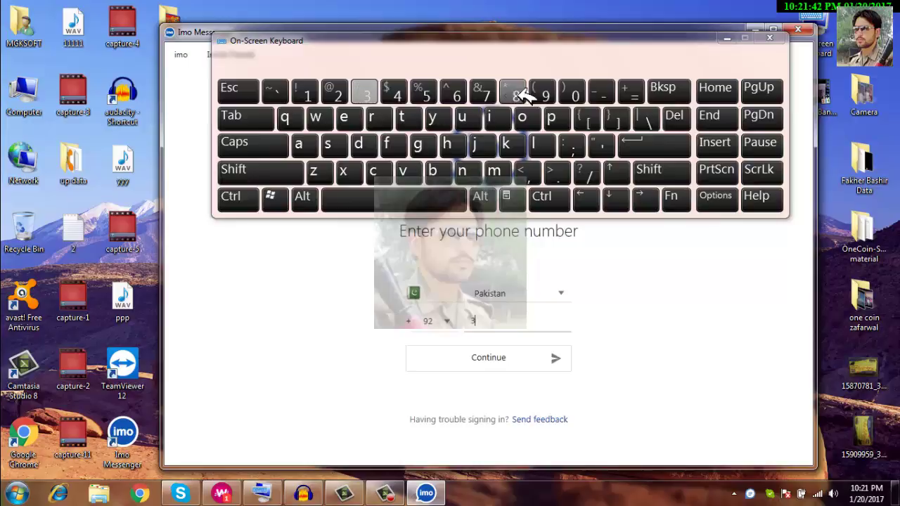
pyautogui.click(575, 91)
pyautogui.click(365, 91)
pyautogui.click(395, 92)
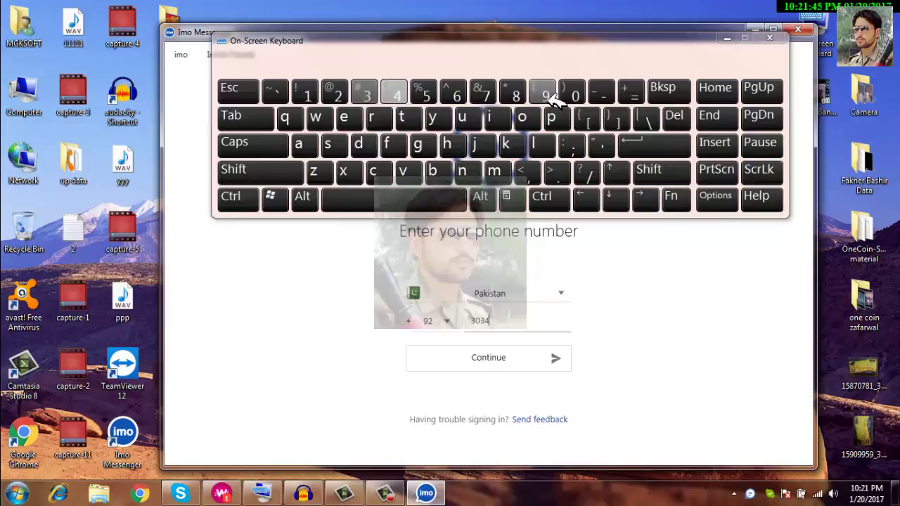
pyautogui.click(574, 93)
pyautogui.click(454, 91)
pyautogui.click(425, 92)
pyautogui.click(425, 92)
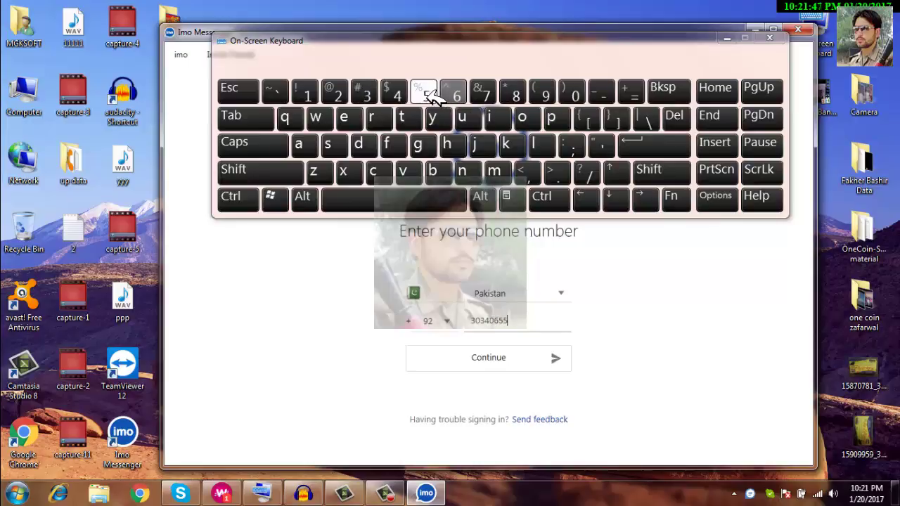
pyautogui.click(395, 91)
pyautogui.click(395, 91)
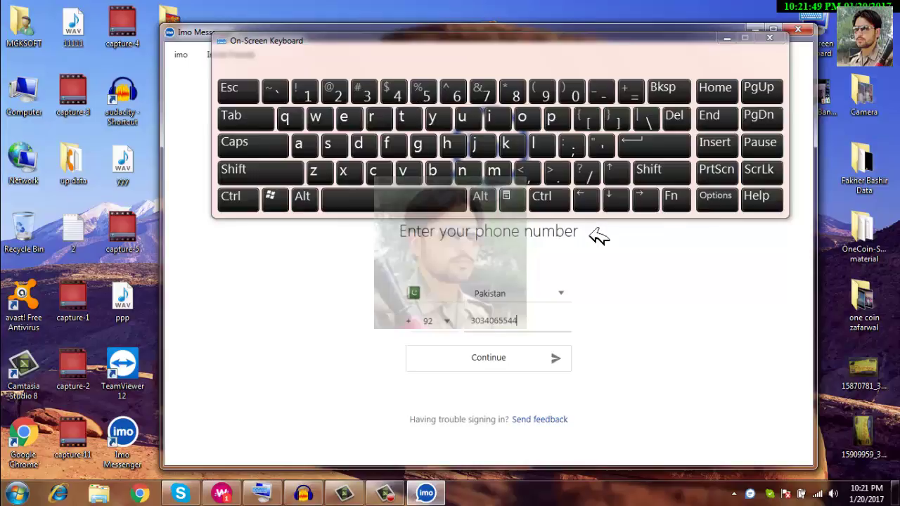
pyautogui.click(517, 362)
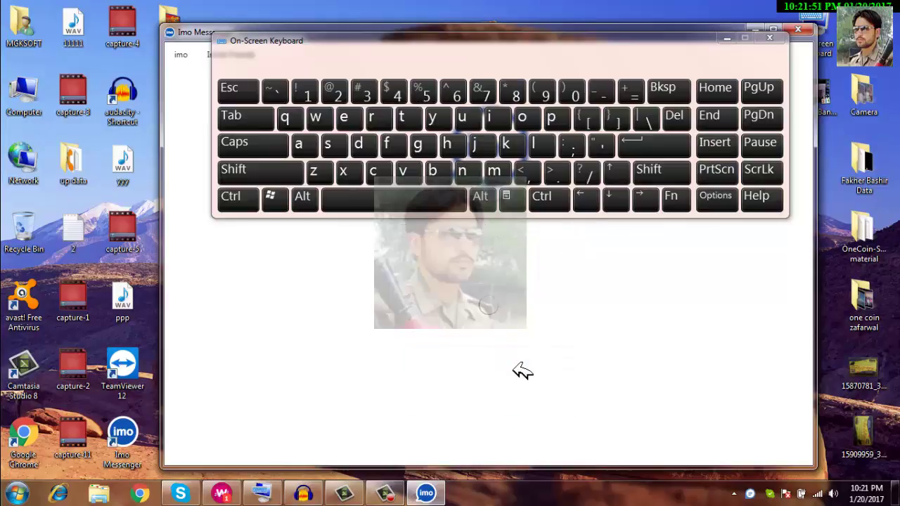
# Minimize the On-Screen Keyboard and clear the Internet Download Manager alert away from the verification code form.
pyautogui.click(727, 39)
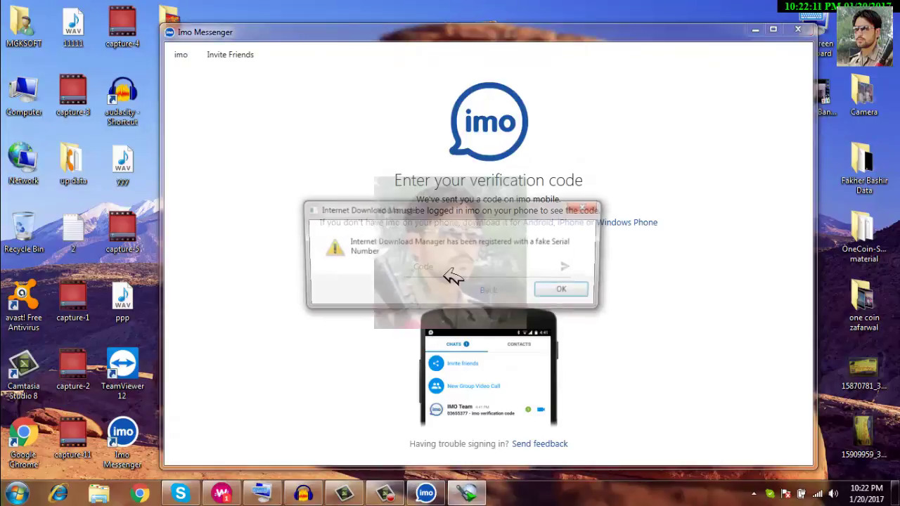
pyautogui.moveTo(536, 213); pyautogui.dragTo(539, 248)
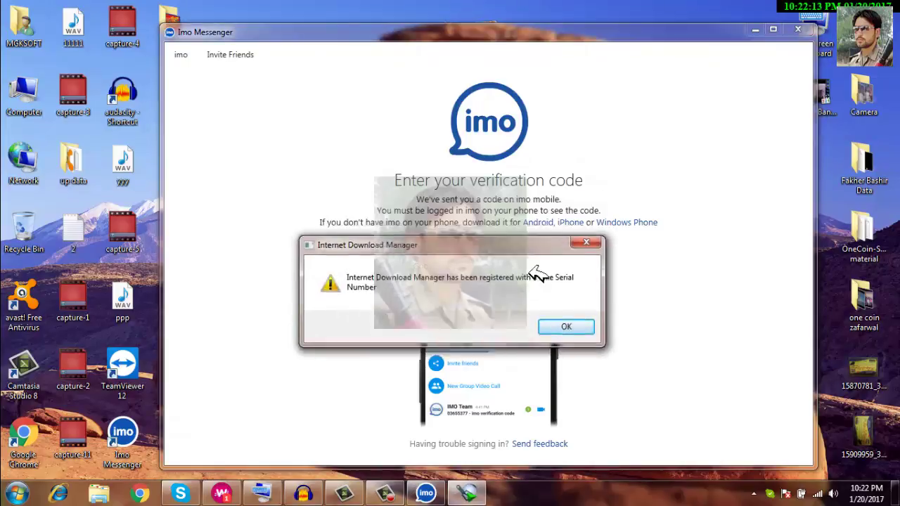
pyautogui.press('Return')
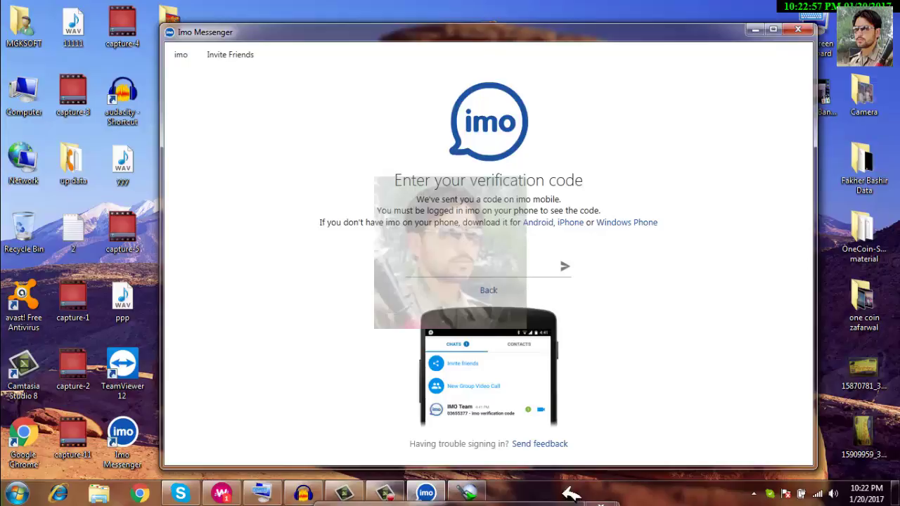
# Restore the On-Screen Keyboard and enter the imo verification code in the code field.
pyautogui.click(443, 269)
pyautogui.click(262, 492)
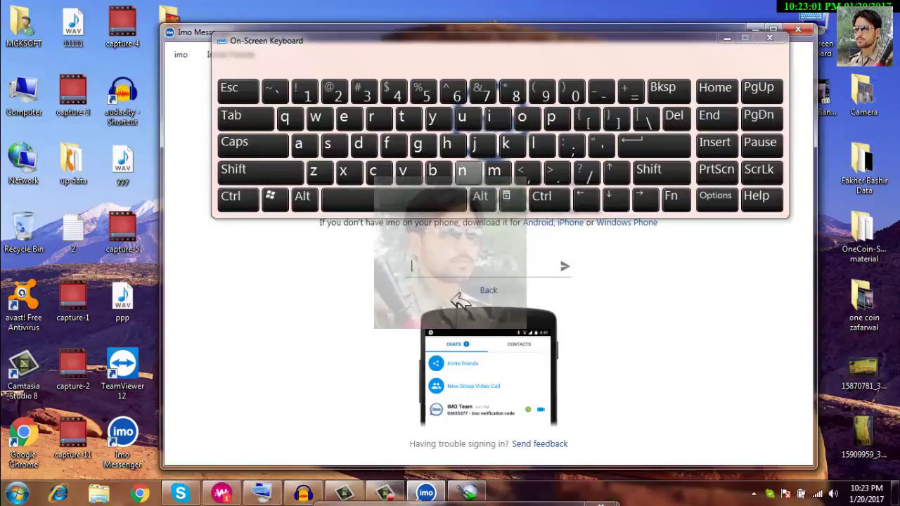
pyautogui.click(427, 275)
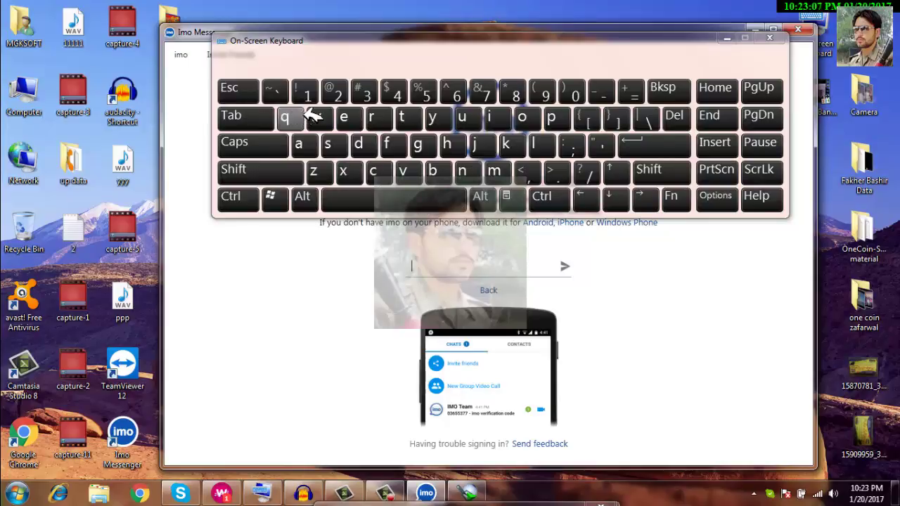
pyautogui.click(573, 92)
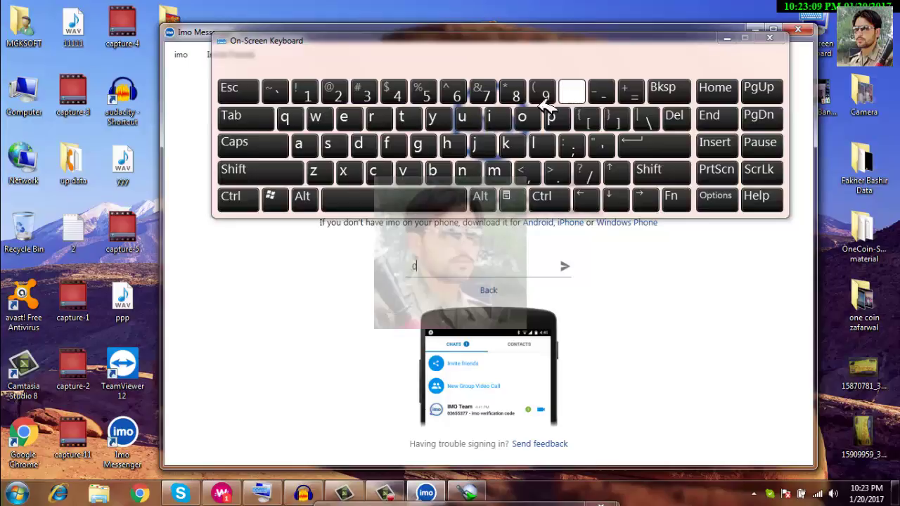
pyautogui.click(427, 94)
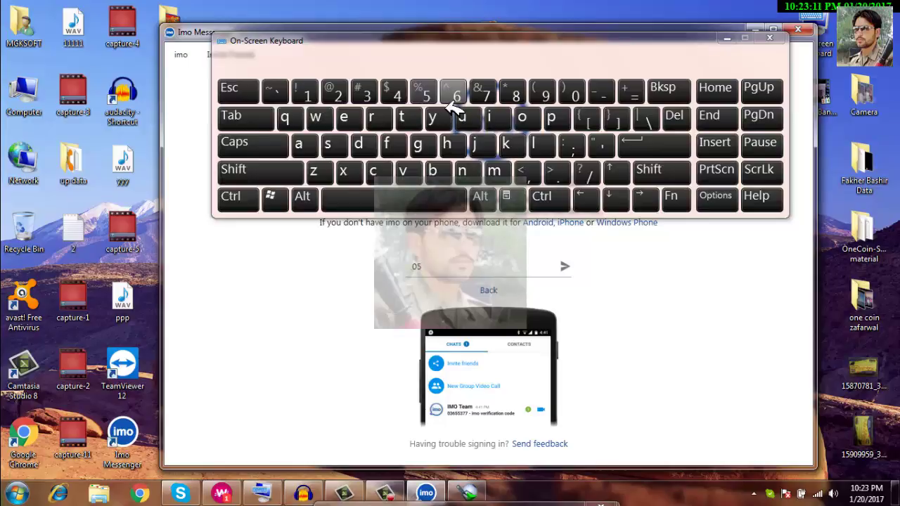
pyautogui.click(483, 94)
pyautogui.click(573, 93)
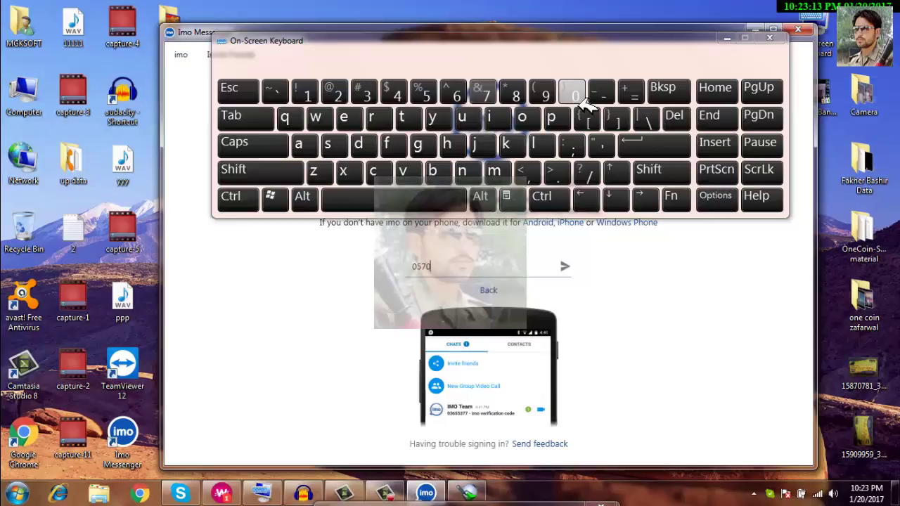
pyautogui.click(426, 94)
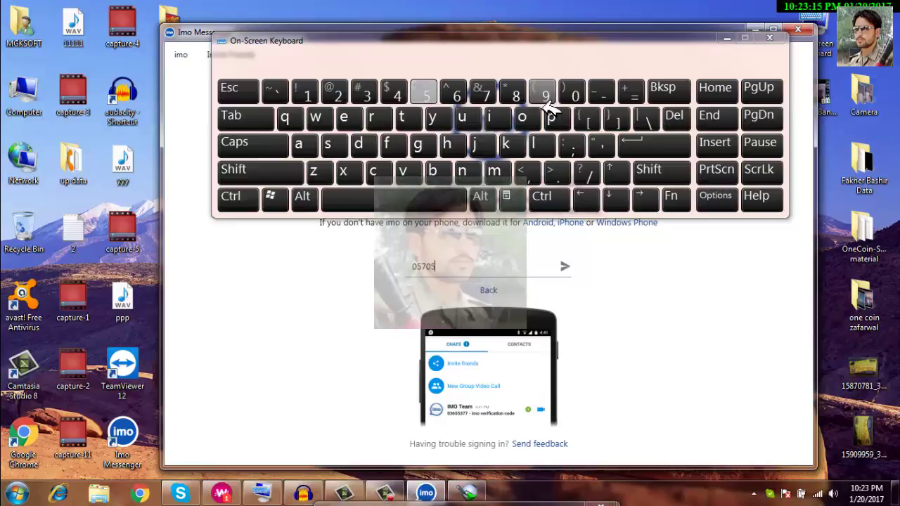
pyautogui.click(519, 97)
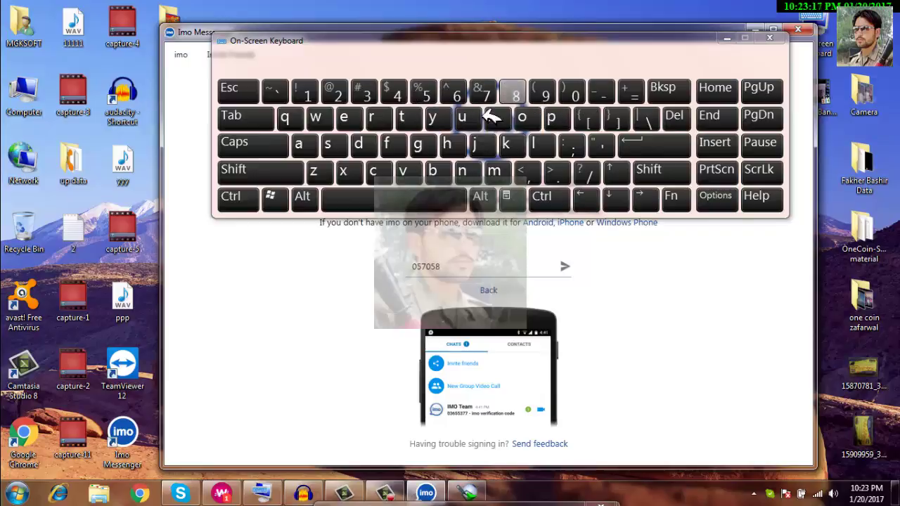
pyautogui.click(335, 93)
pyautogui.click(309, 95)
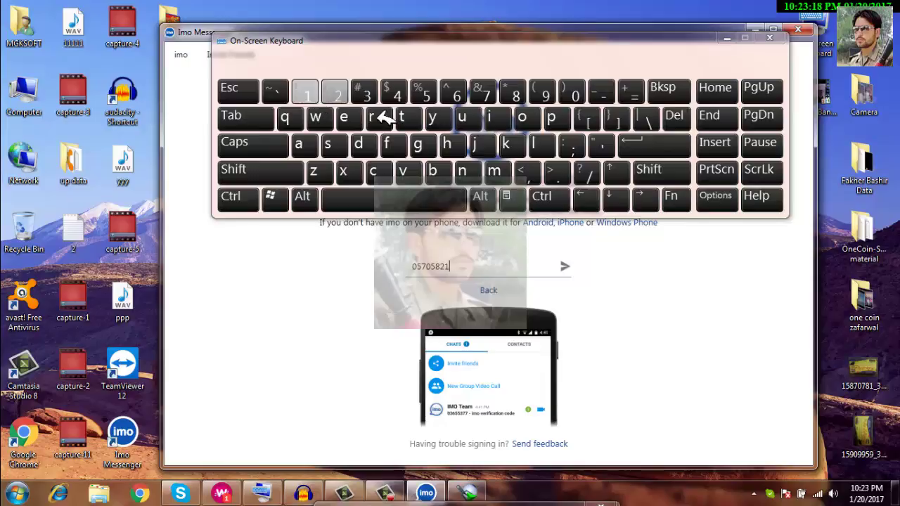
# Submit the verification code to sign in, minimize the On-Screen Keyboard and reposition the Imo Messenger window on the desktop.
pyautogui.click(639, 145)
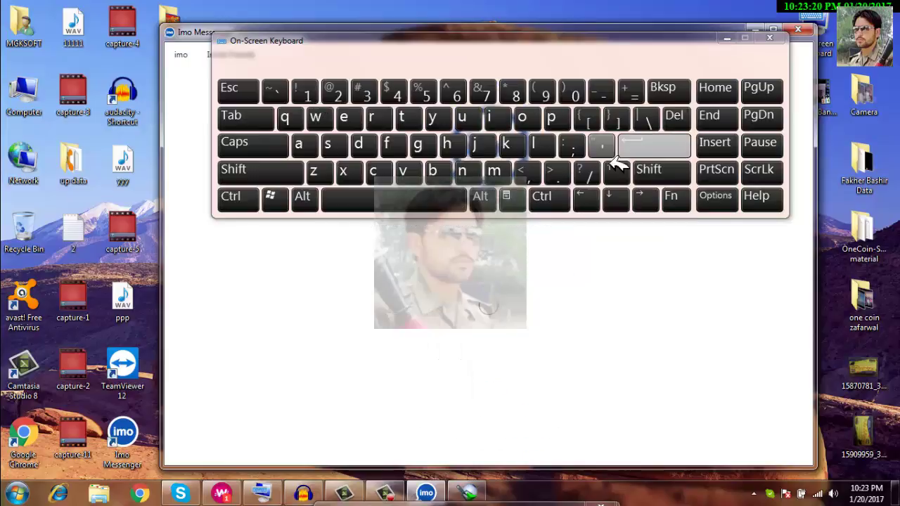
pyautogui.click(727, 38)
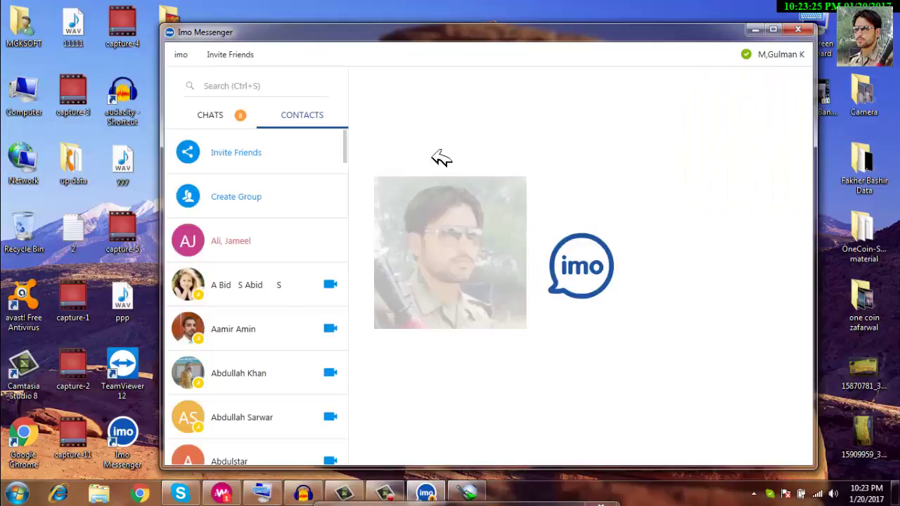
pyautogui.moveTo(521, 55); pyautogui.dragTo(445, 32)
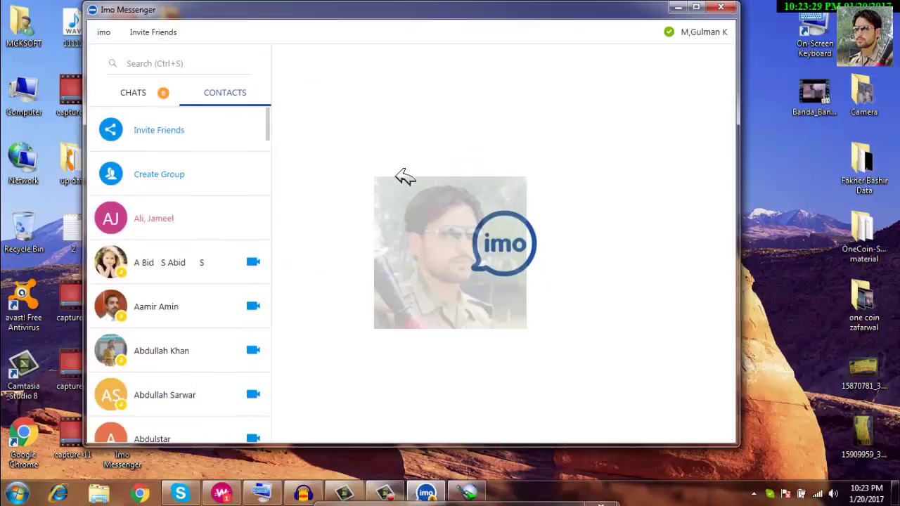
# Browse the imo contacts list, switch to the chats and open the IMO Team conversation to view its messages.
pyautogui.click(268, 132)
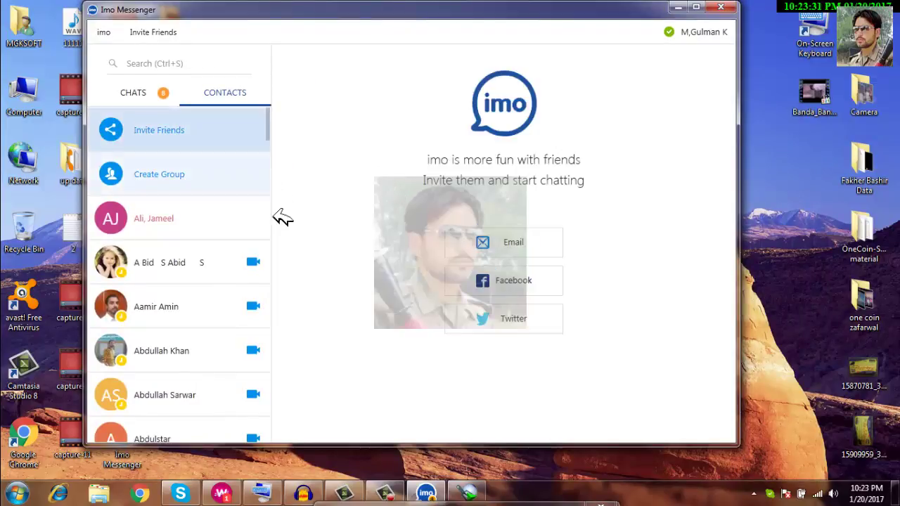
pyautogui.scroll(-15, 286, 187)
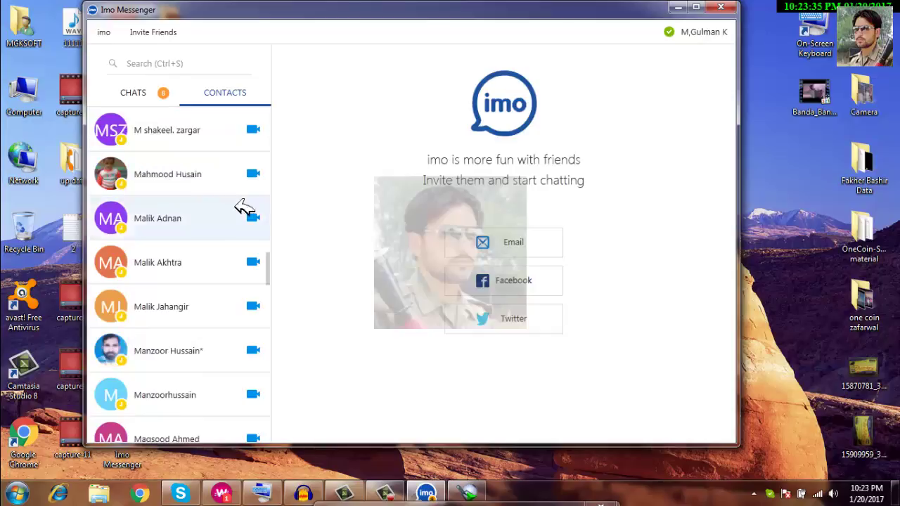
pyautogui.click(159, 94)
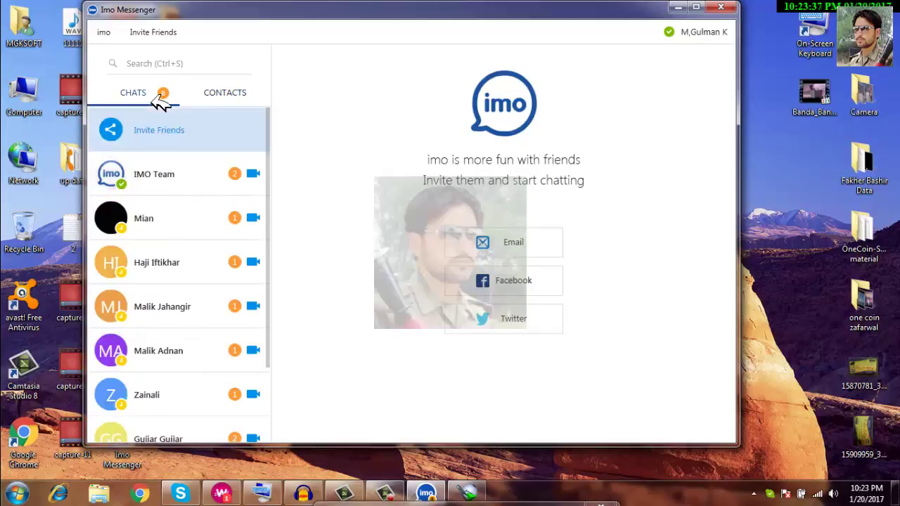
pyautogui.click(163, 181)
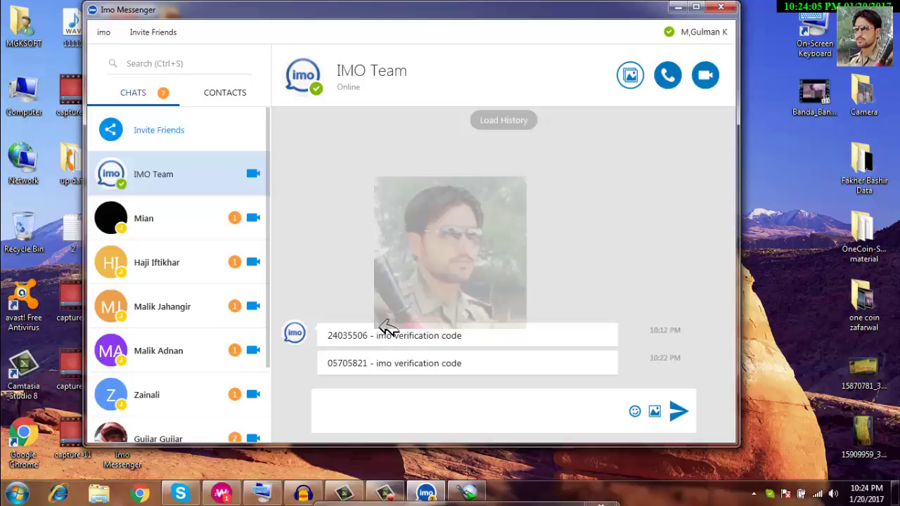
# Close the Imo Messenger window and refresh the Windows desktop.
pyautogui.click(722, 7)
pyautogui.rightClick(506, 166)
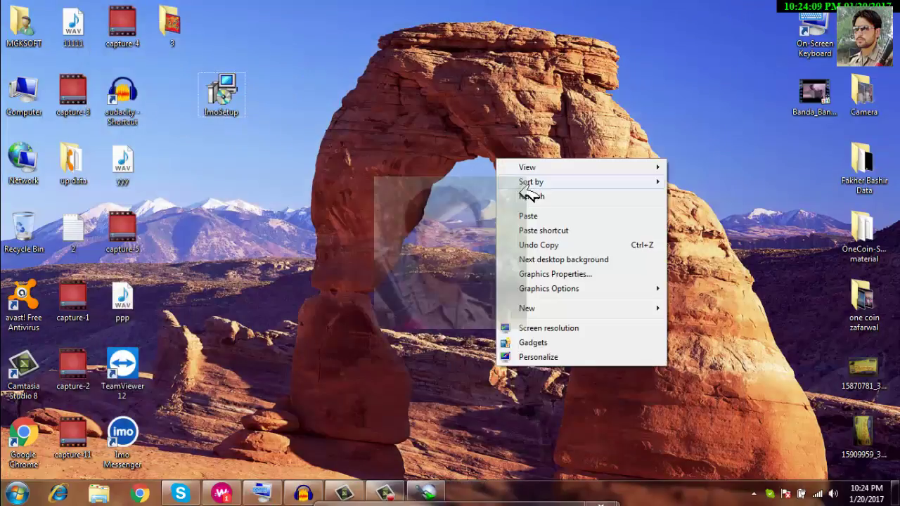
pyautogui.click(532, 199)
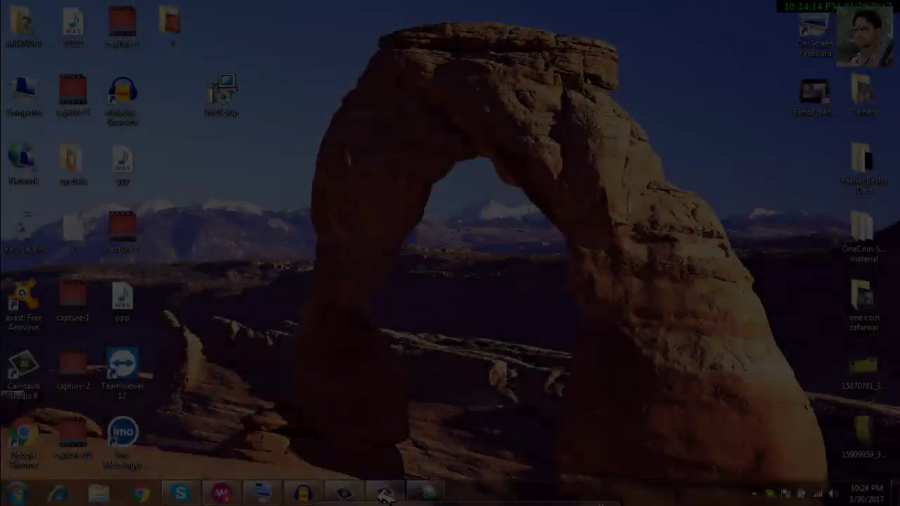
pyautogui.click(387, 494)
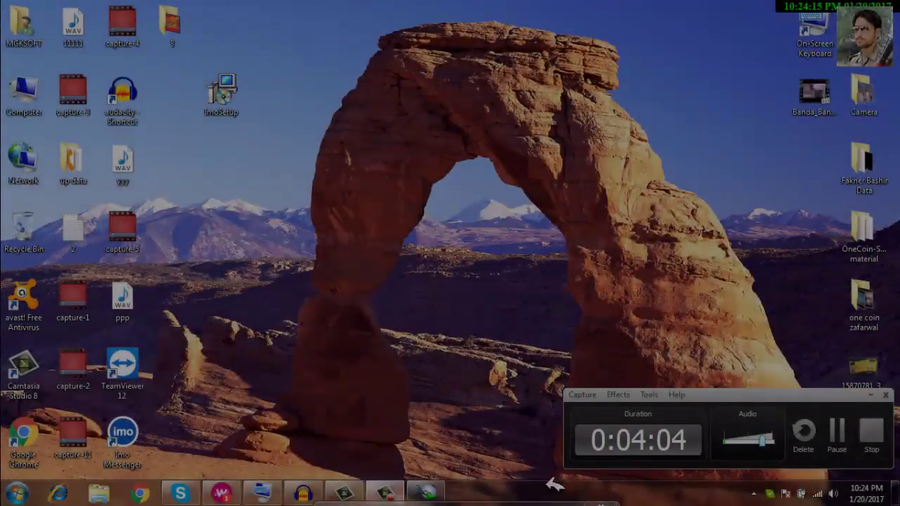